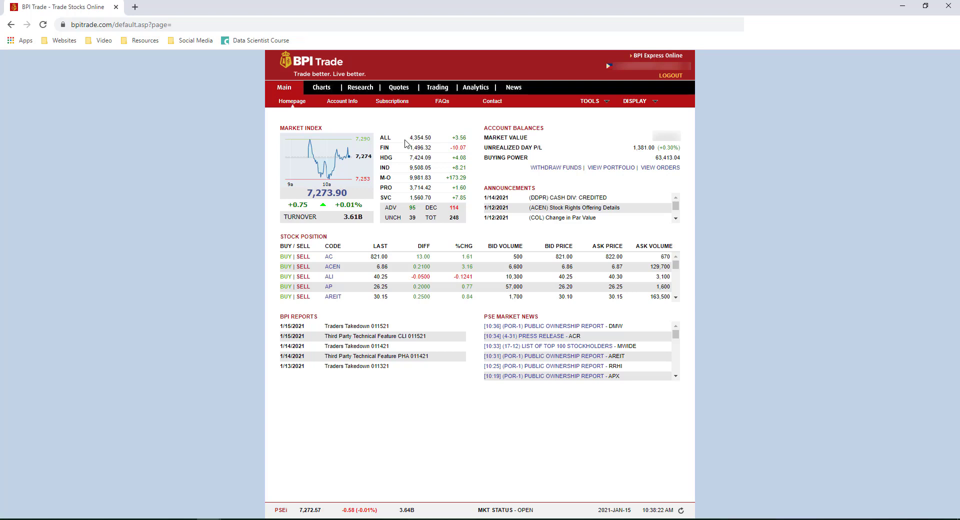
Check the announcements, then open the AC Energy (ACEN) Stock Rights Offer from the subscriptions list and view its offering details.
click(492, 102)
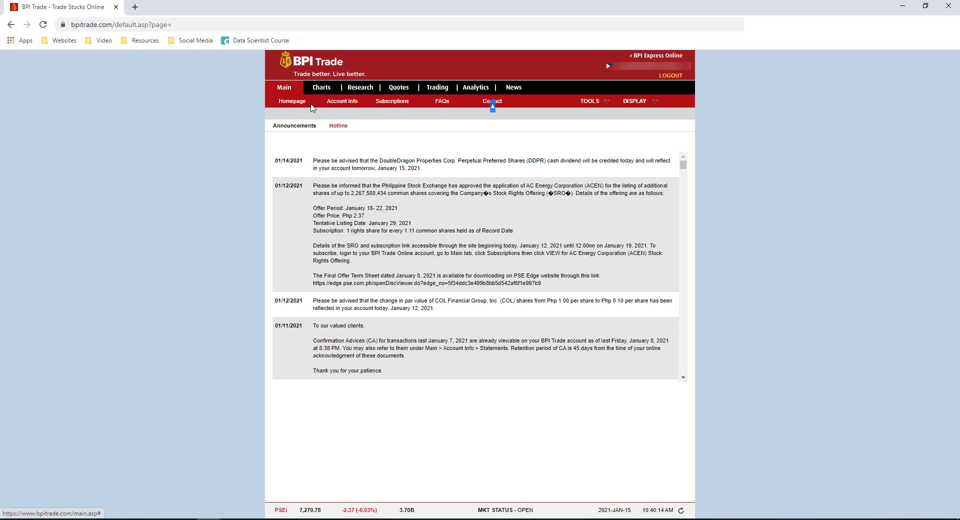
click(386, 104)
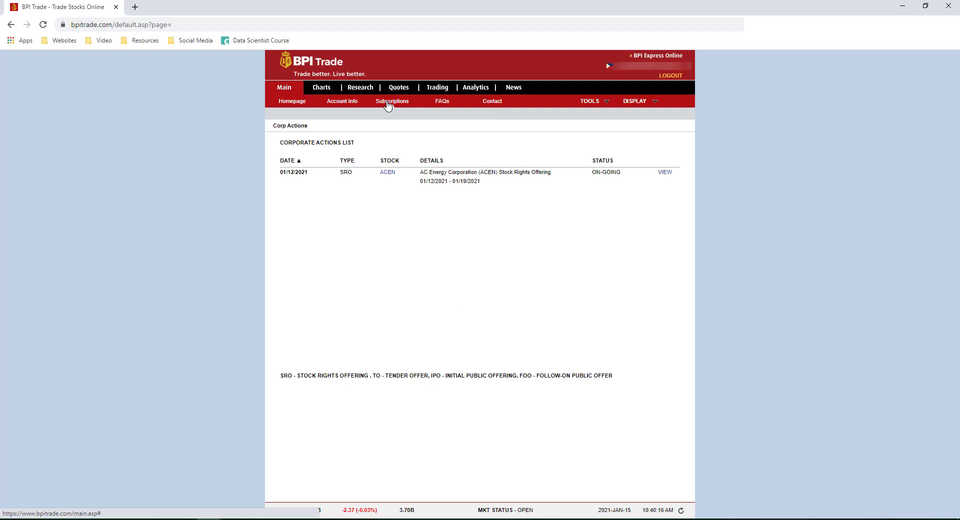
click(664, 172)
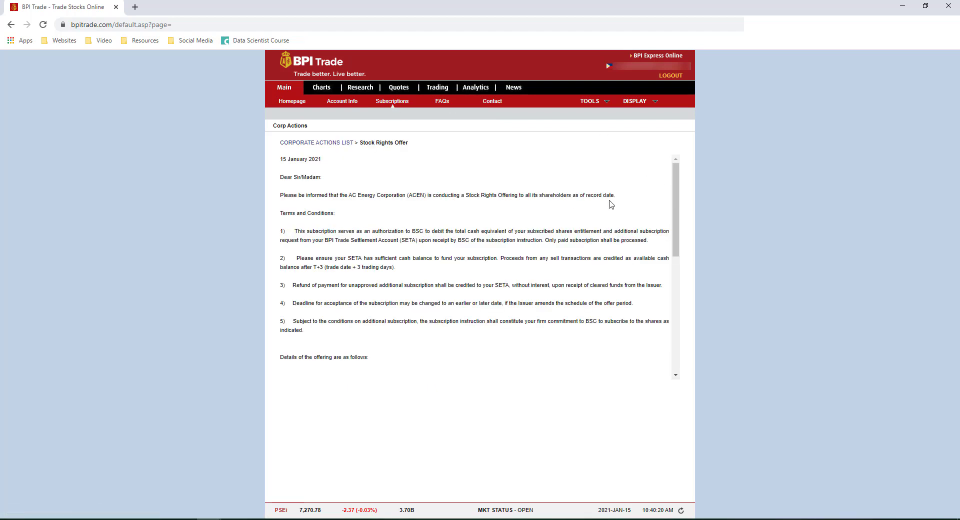
drag(678, 204, 681, 287)
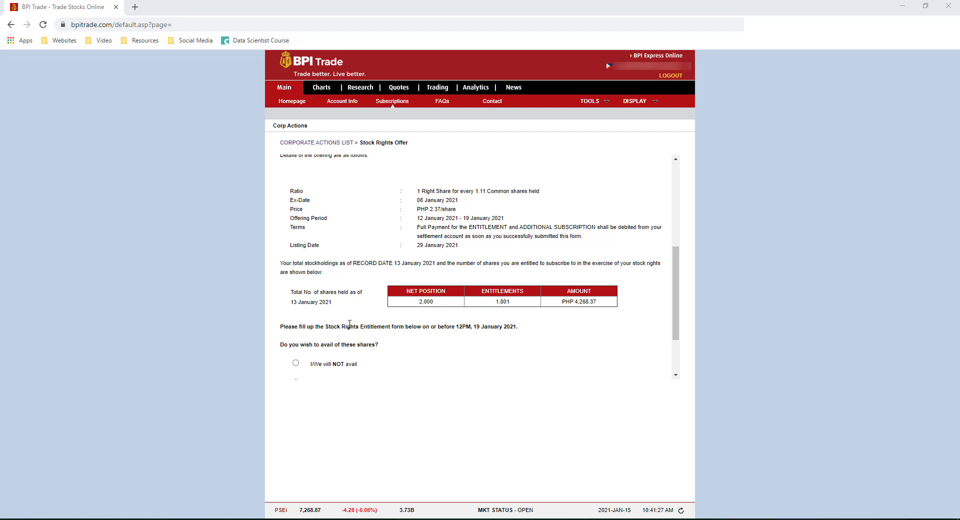
Check the share entitlement in Calculator by dividing 2000 by 1.11, then return to the offer.
click(258, 519)
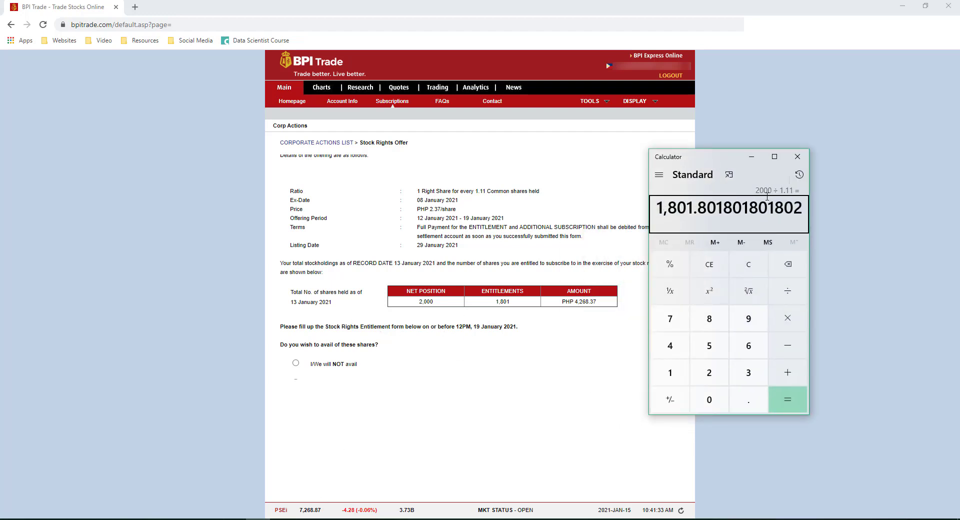
click(749, 264)
click(709, 372)
click(709, 398)
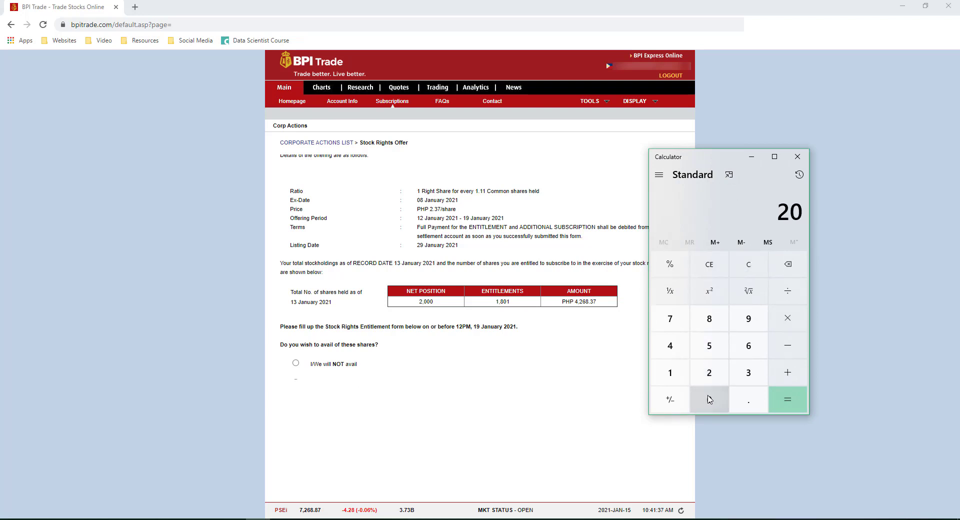
click(709, 398)
click(709, 398)
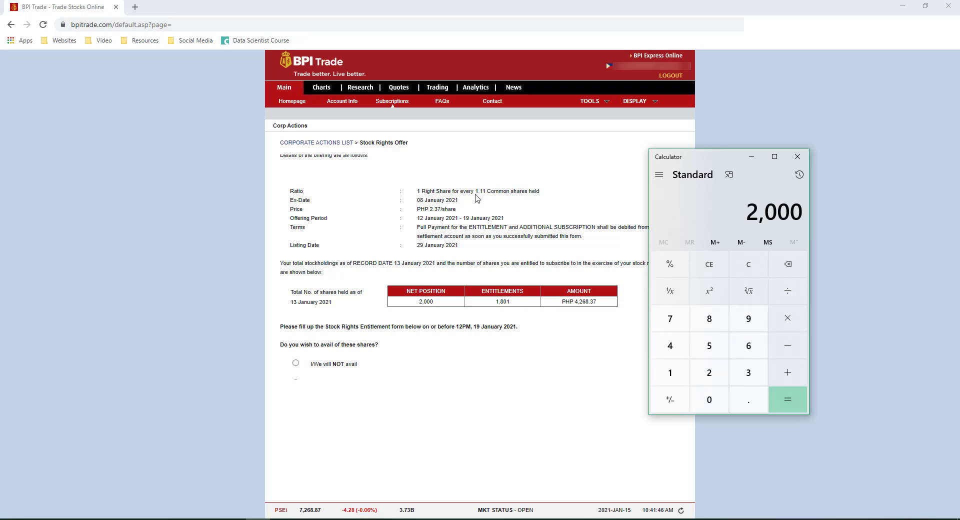
click(786, 295)
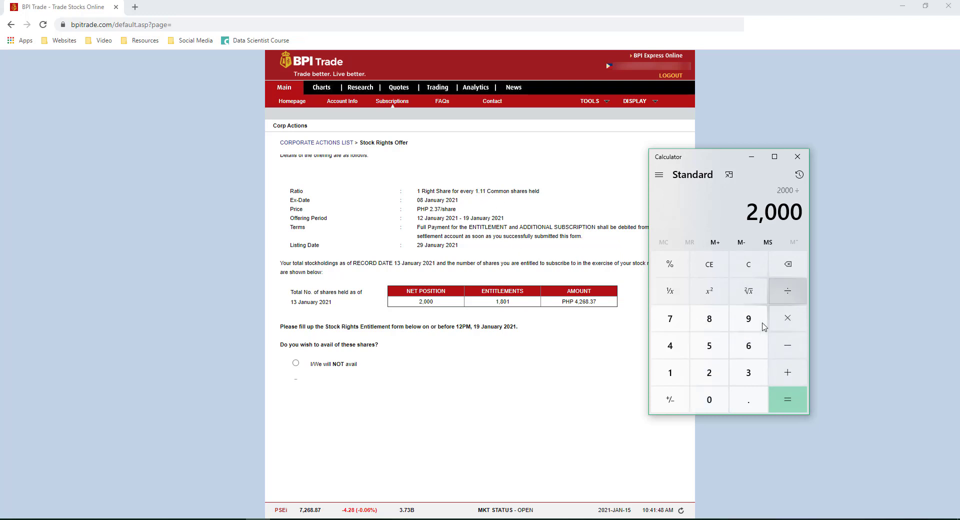
click(670, 376)
click(744, 407)
click(670, 379)
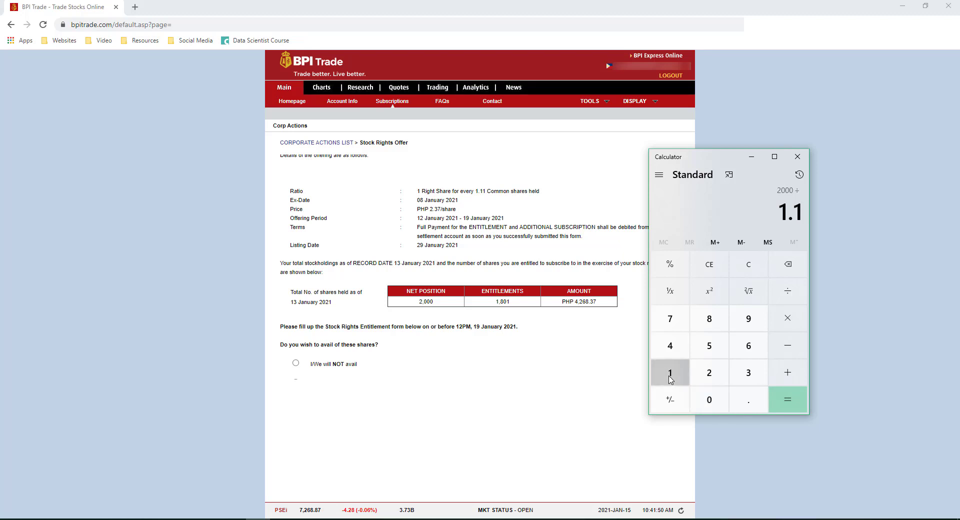
click(671, 379)
click(794, 405)
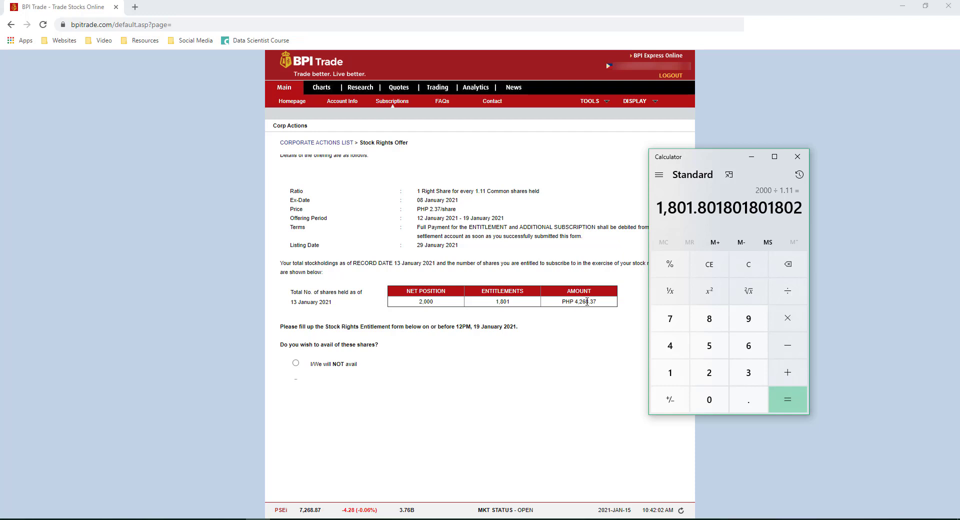
click(751, 157)
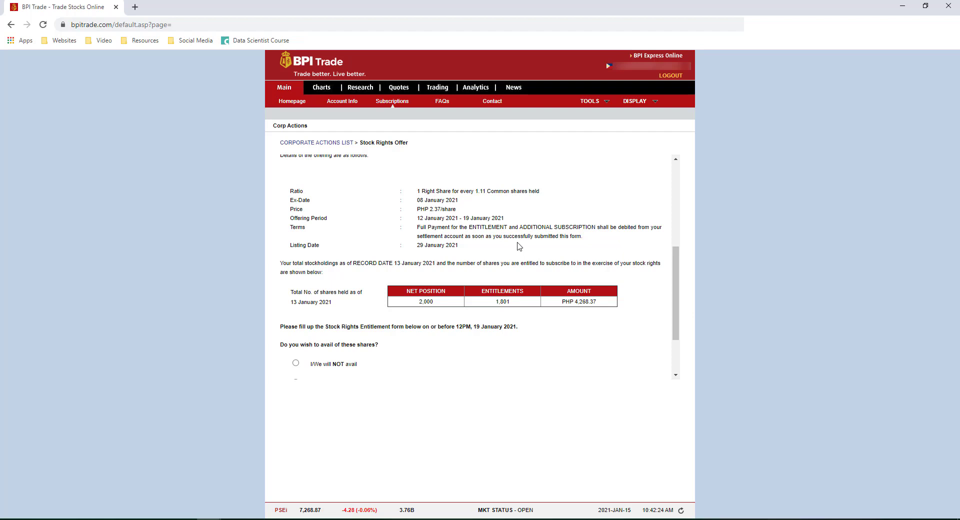
Review the offer's terms and find the PSE Edge link to the Final Offer Term Sheet in the ACEN announcement.
scroll(382, 190, up, 5)
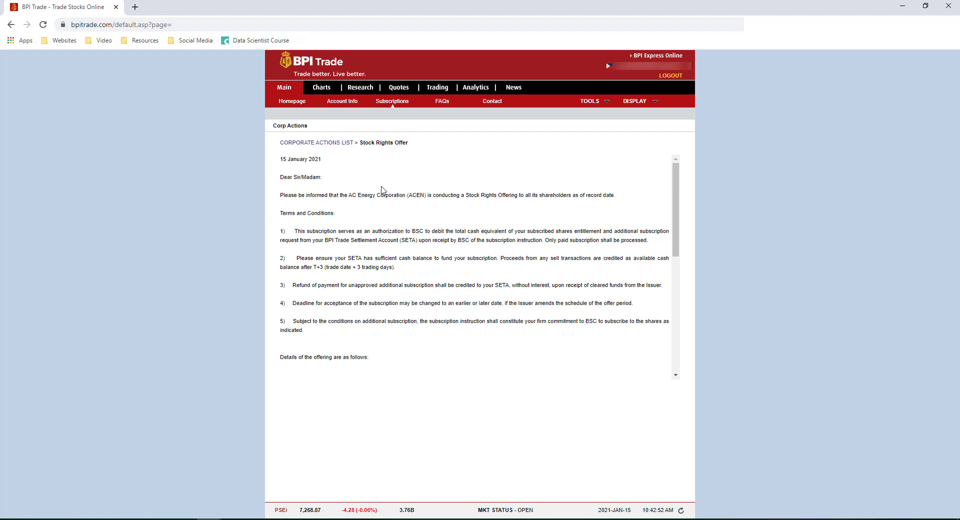
click(492, 102)
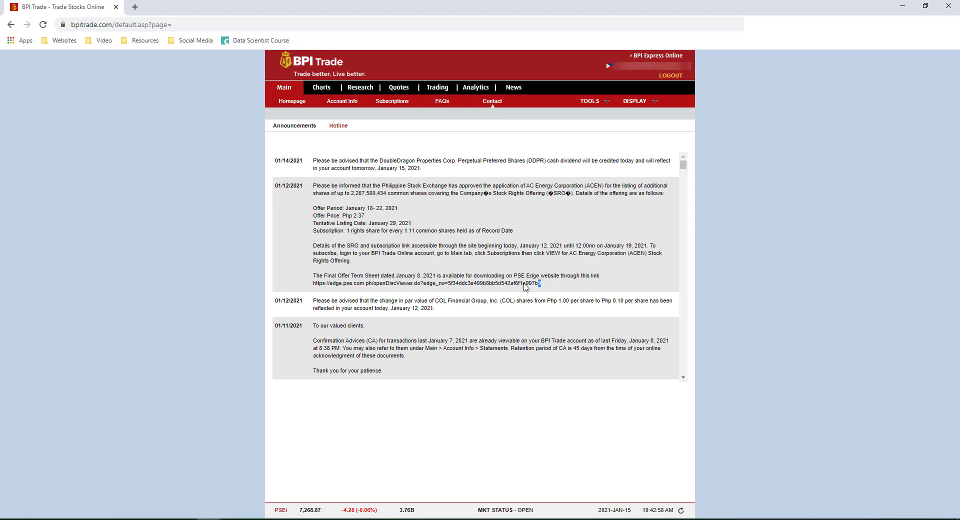
drag(545, 284, 315, 286)
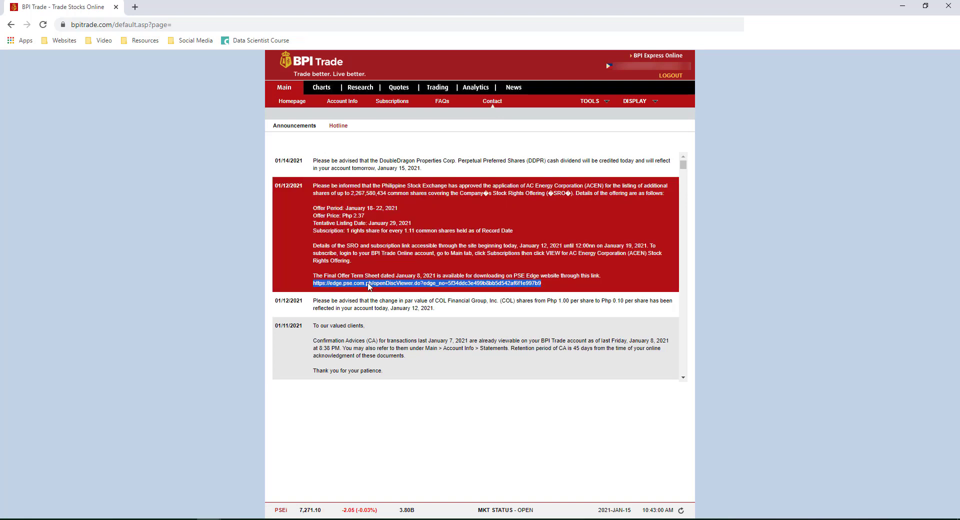
click(553, 283)
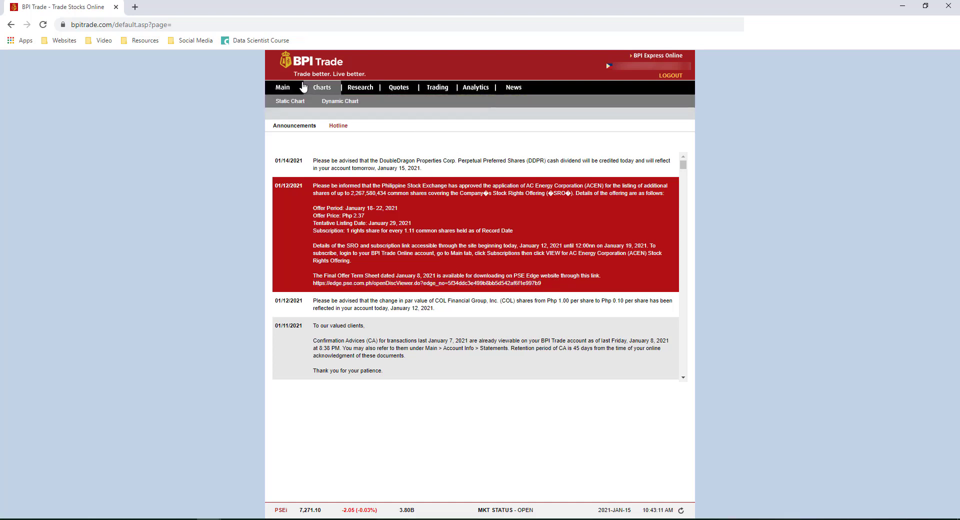
Reopen the ACEN Stock Rights Offer from the subscriptions and bring up the entitlement form.
click(283, 89)
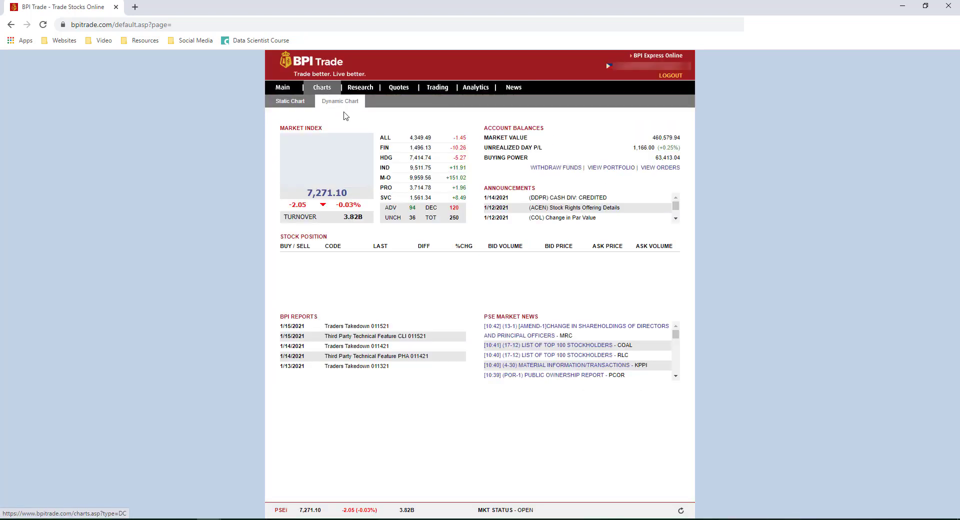
click(394, 102)
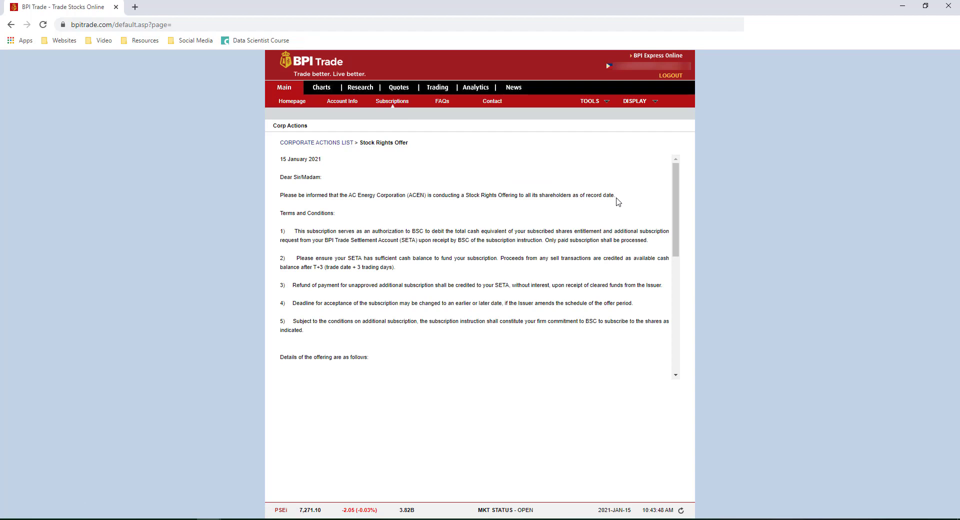
drag(674, 212, 676, 328)
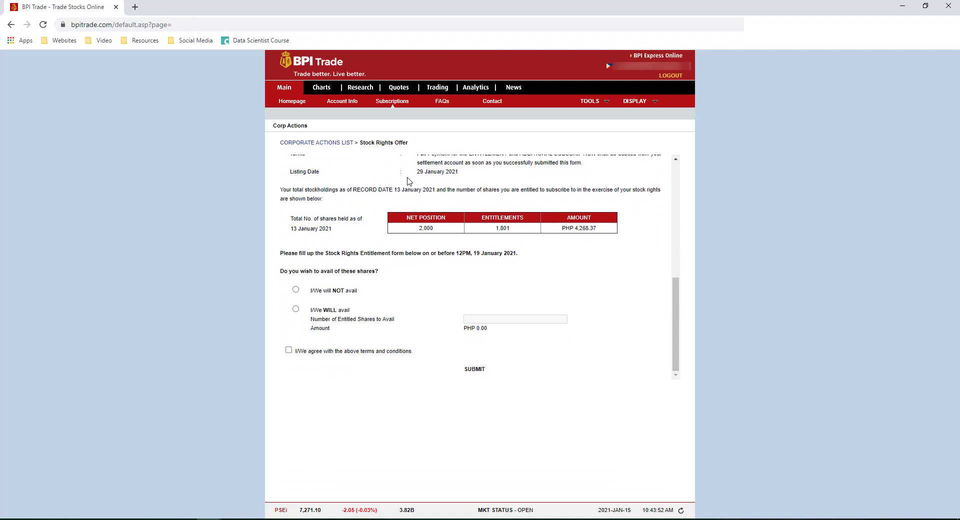
Choose to avail of the entitled shares, try 2000 as the number, and set it to 1801.
click(296, 310)
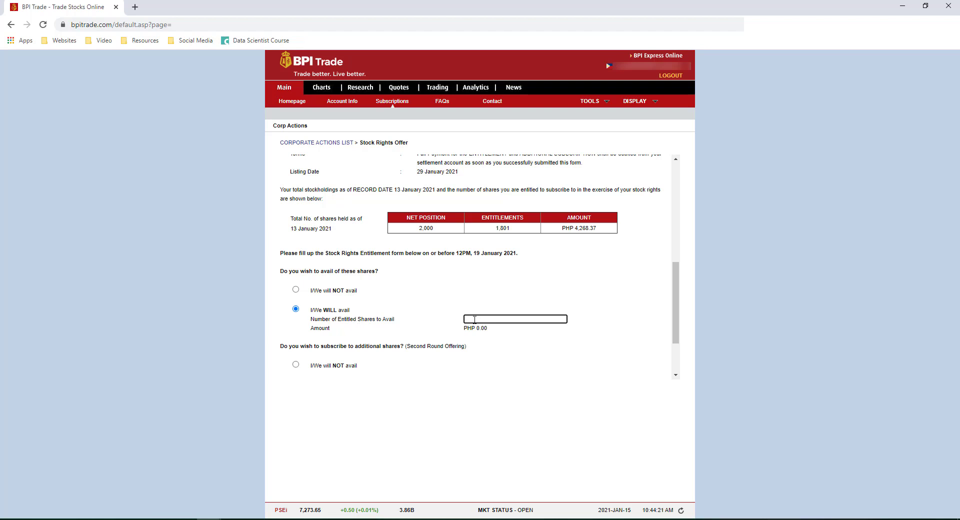
text(2000)
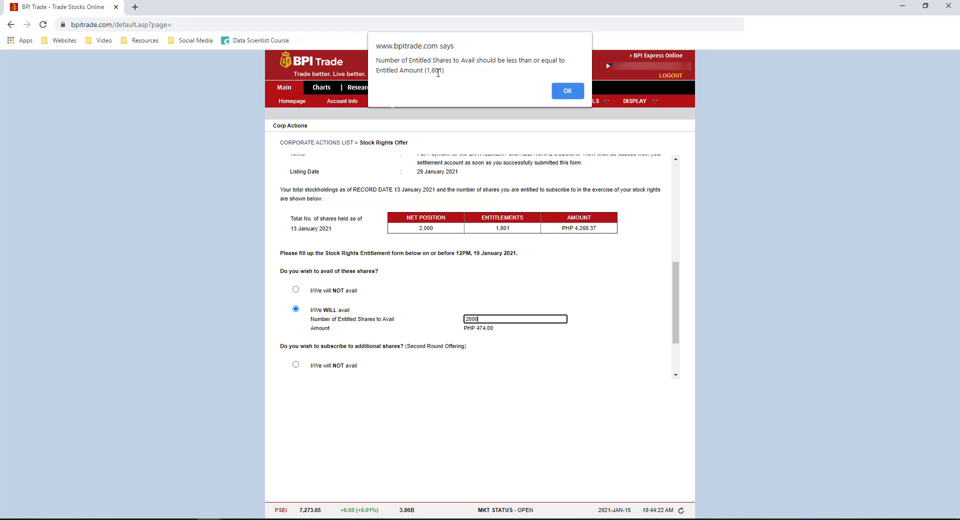
click(577, 95)
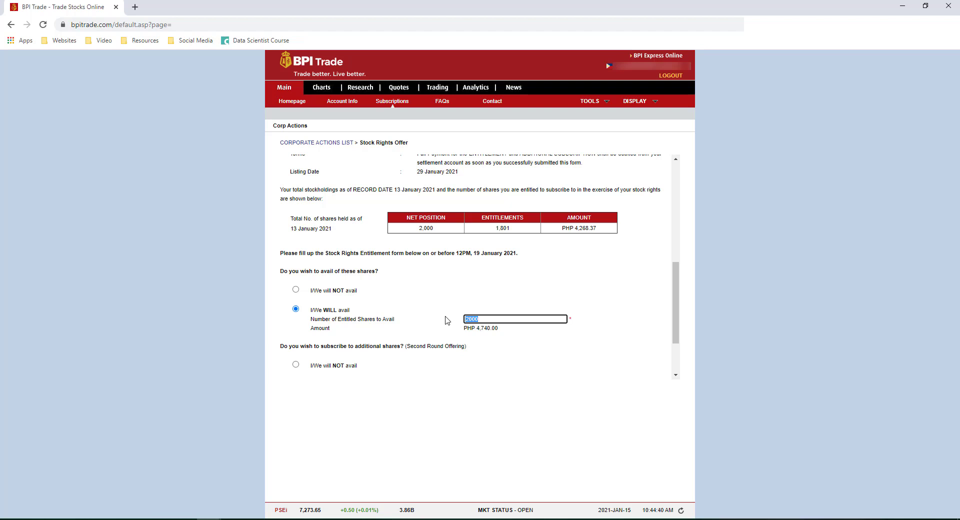
text(1801)
Try 100000000 as the number of additional shares in the second round offering, and set it to 15000.
drag(676, 305, 674, 345)
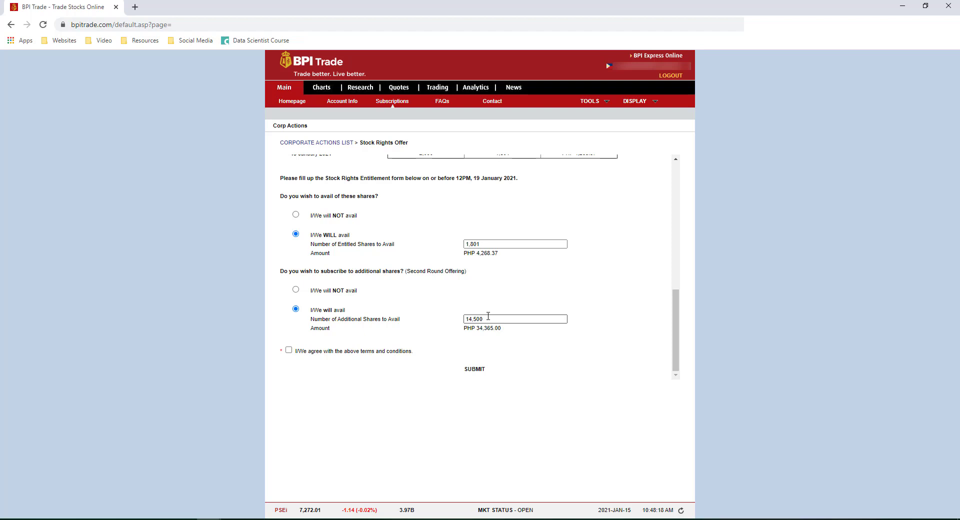
double_click(488, 316)
key(BackSpace)
text(100000000)
click(577, 300)
text(15000)
click(567, 299)
Agree to the terms and conditions, and submit and confirm the ACEN subscription request.
click(289, 350)
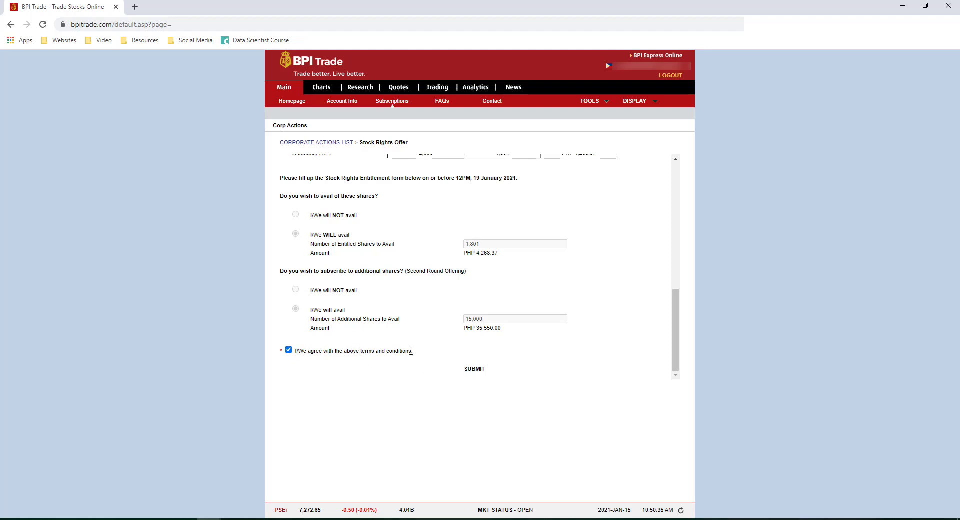
click(475, 370)
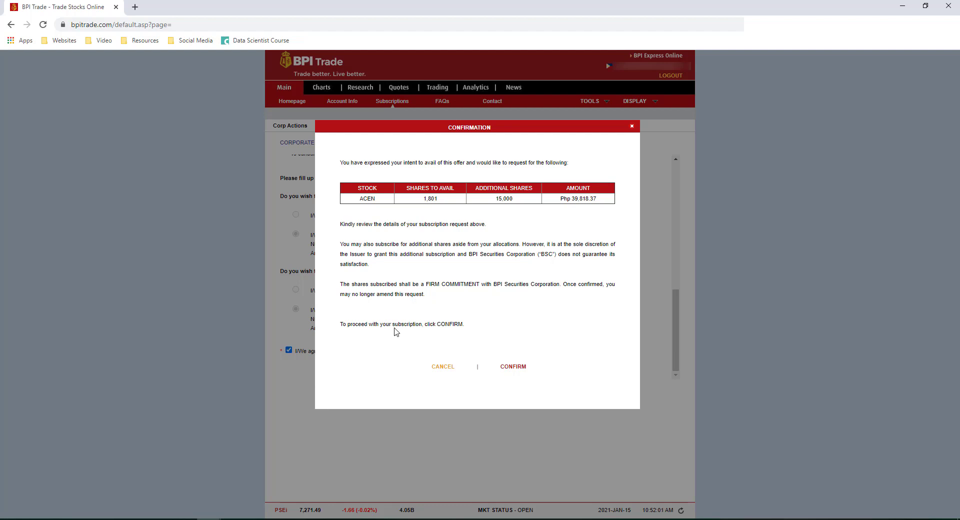
click(513, 367)
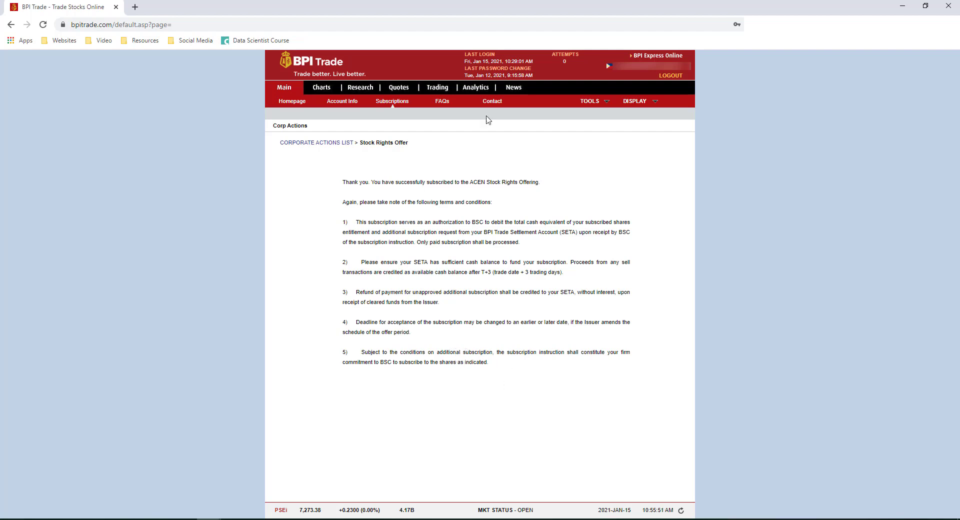
View the ACEN entry in the corporate actions list again to check the submitted subscription.
click(394, 104)
click(665, 175)
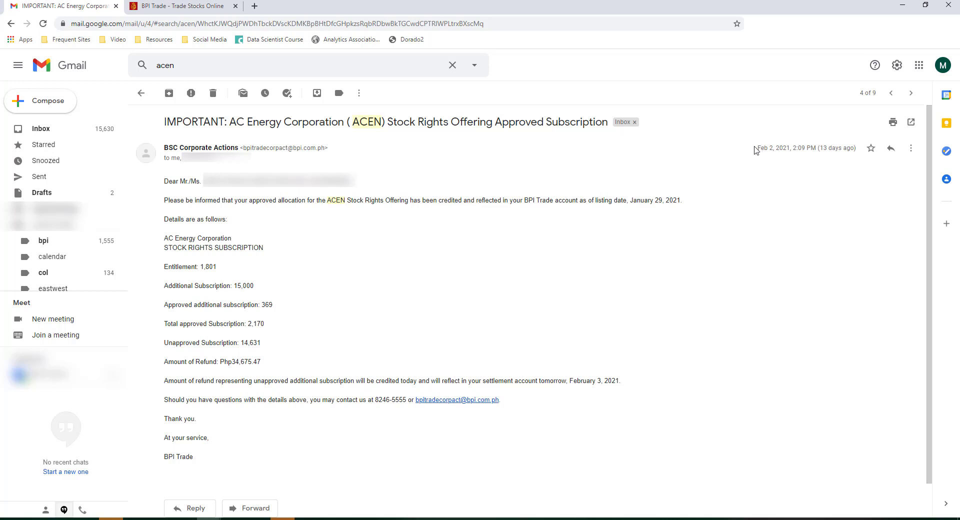
In Gmail, examine the ACEN approved subscription email for its date, entitlement, requested, approved and unapproved shares, and refund details.
drag(757, 148, 777, 148)
drag(218, 267, 200, 268)
drag(254, 287, 235, 286)
drag(275, 305, 249, 324)
drag(264, 343, 242, 344)
drag(242, 343, 231, 362)
drag(184, 381, 634, 386)
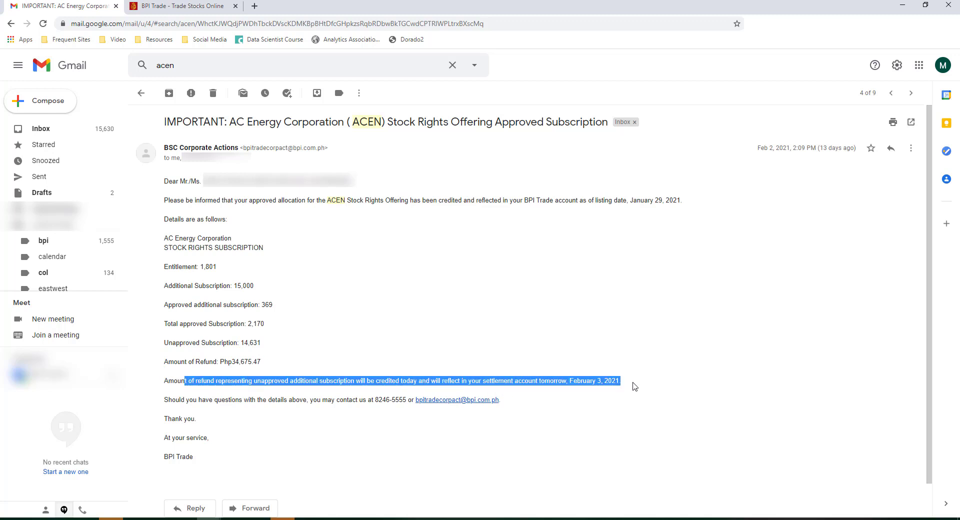